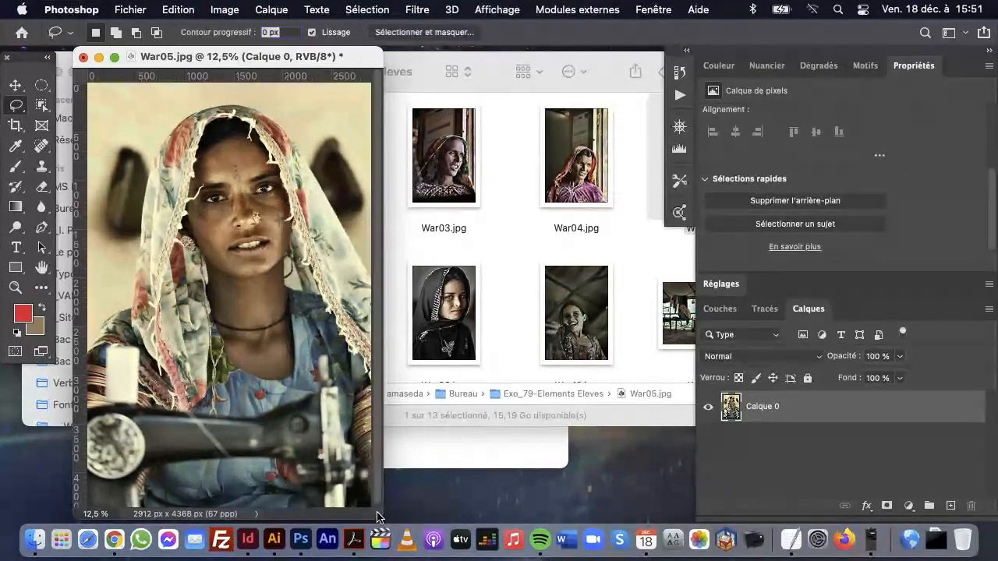
Step: Quit Photoshop without saving the changes to War05.jpg
left_click_drag(376, 517, 411, 512)
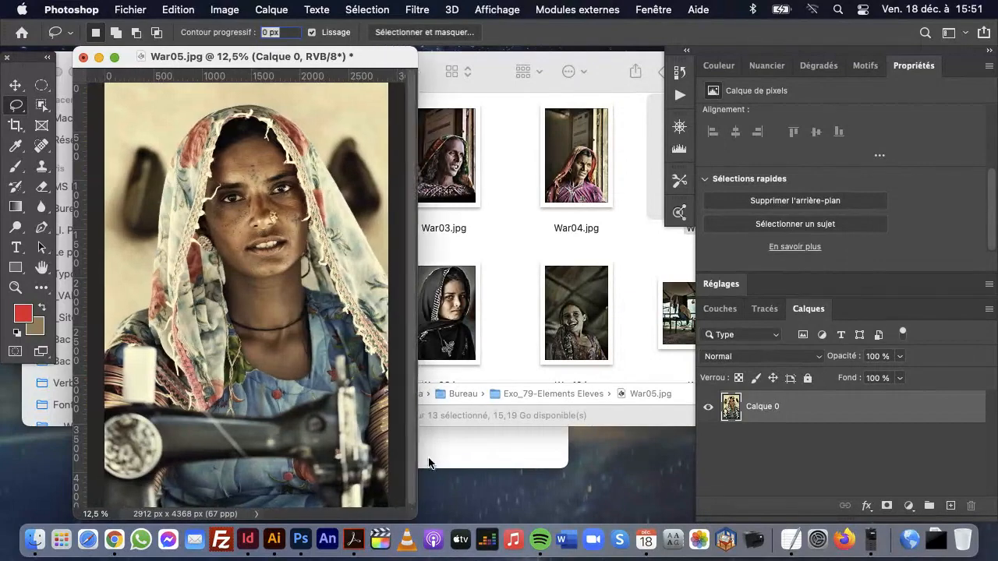
key("super+q")
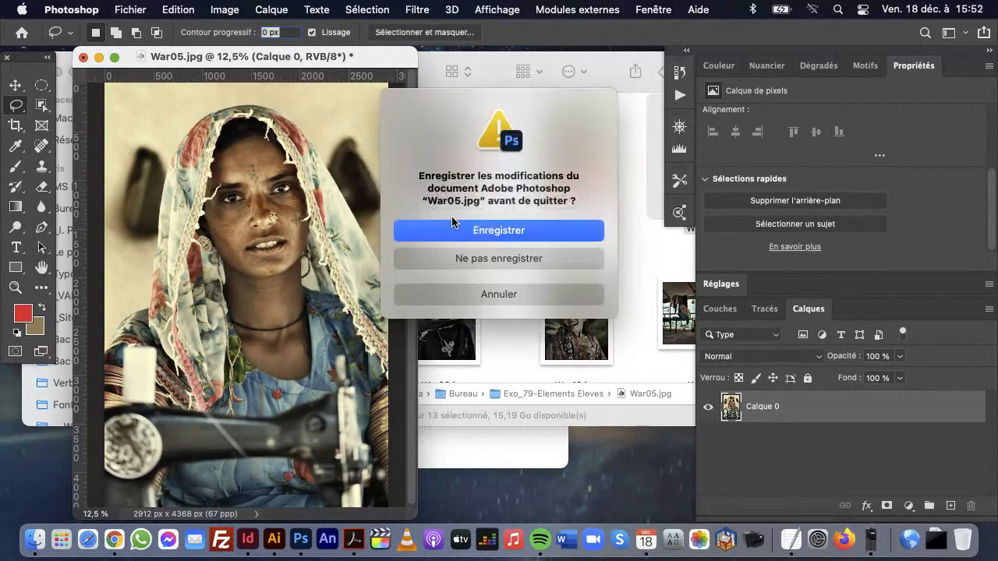
left_click(455, 261)
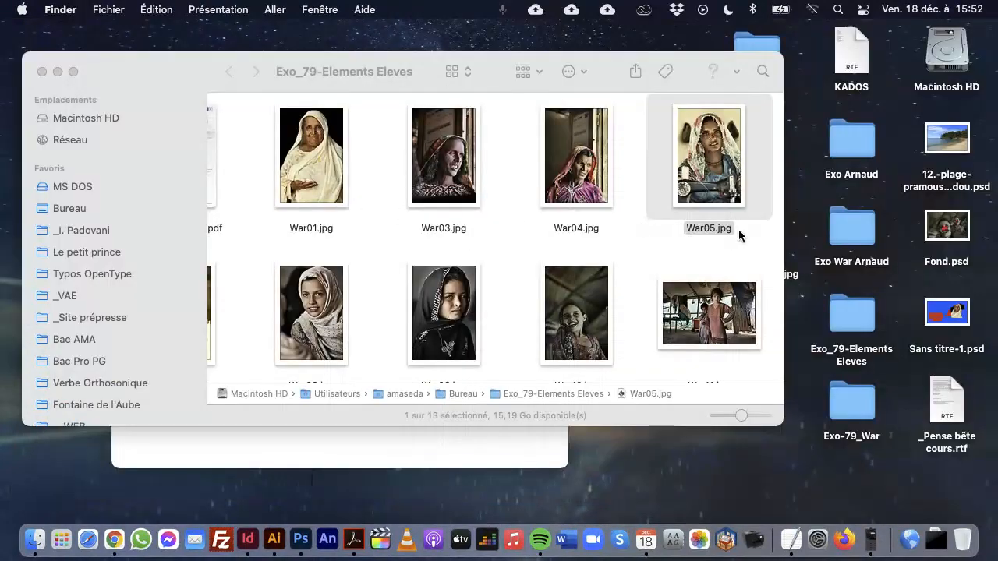
Step: Open War05.jpg in Photoshop with its embedded colour profile preserved, and unlock the Arrière-plan layer
double_click(713, 184)
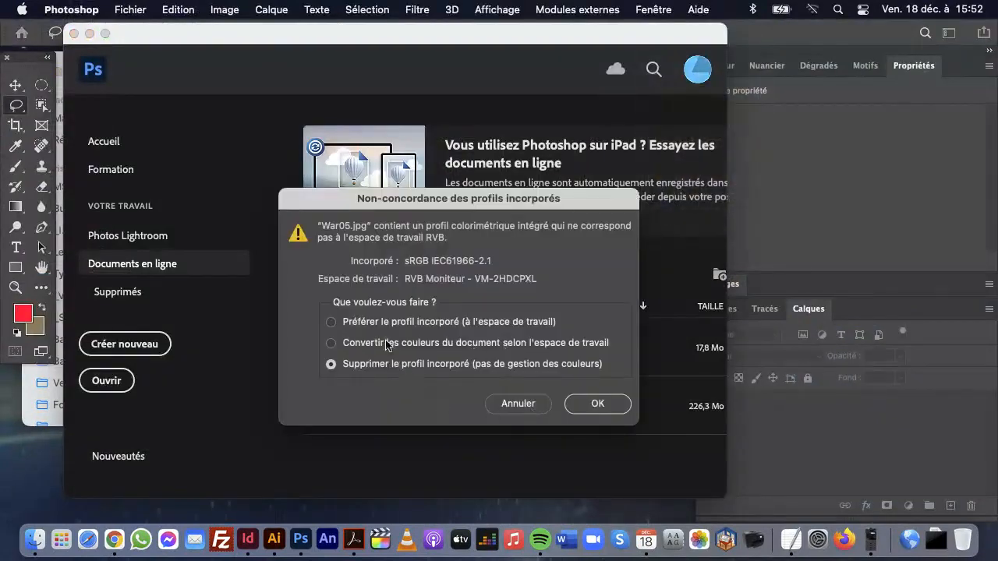
left_click(384, 323)
left_click(594, 403)
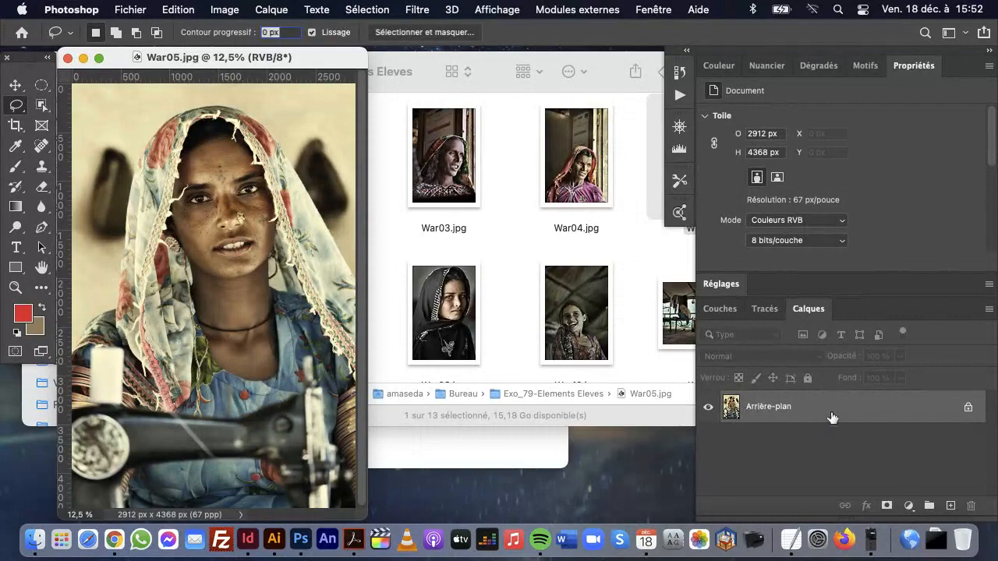
left_click(968, 407)
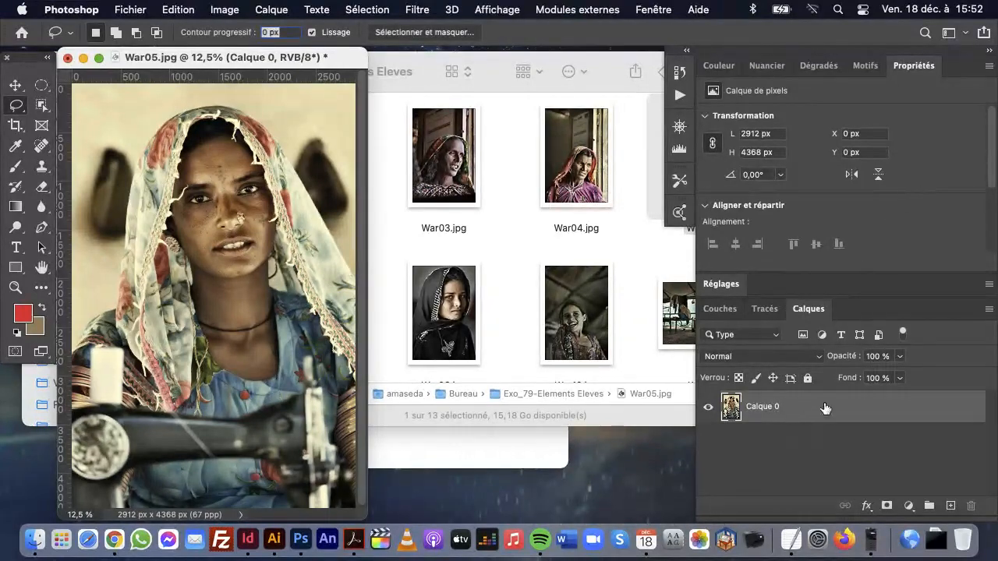
Step: Try an automatic subject selection on the portrait layer, and clear the selection
scroll(898, 226, "down", 3)
scroll(898, 226, "down", 2)
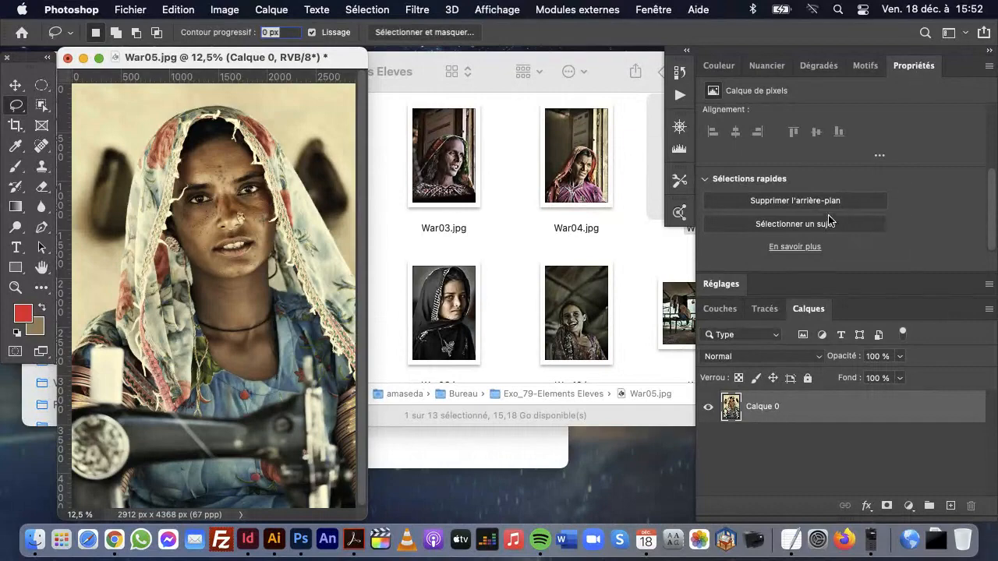
left_click(783, 226)
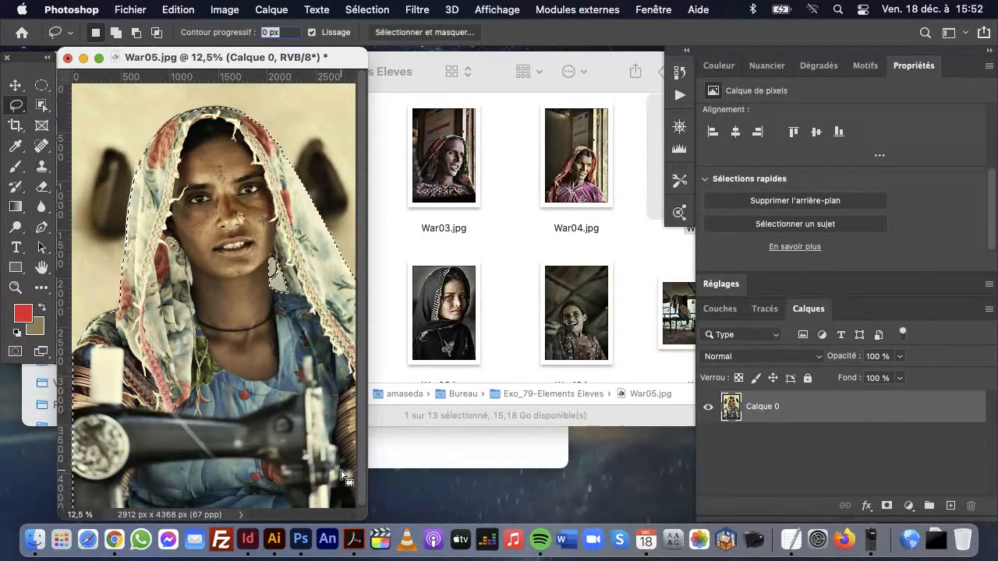
left_click(289, 279)
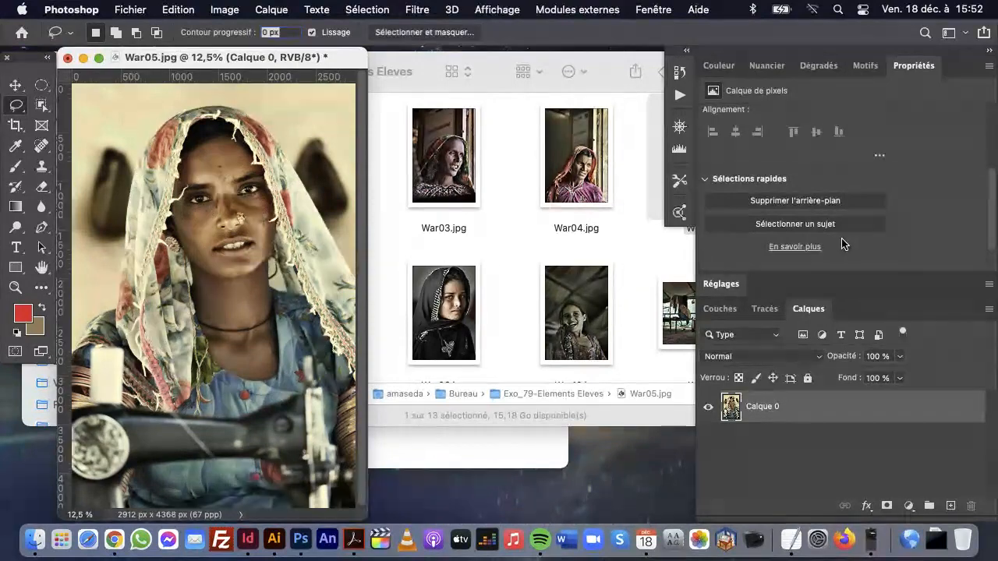
Step: Remove the background of the Calque 0 portrait and open the resulting mask in Select and Mask, keeping the Incrustation view
left_click(805, 202)
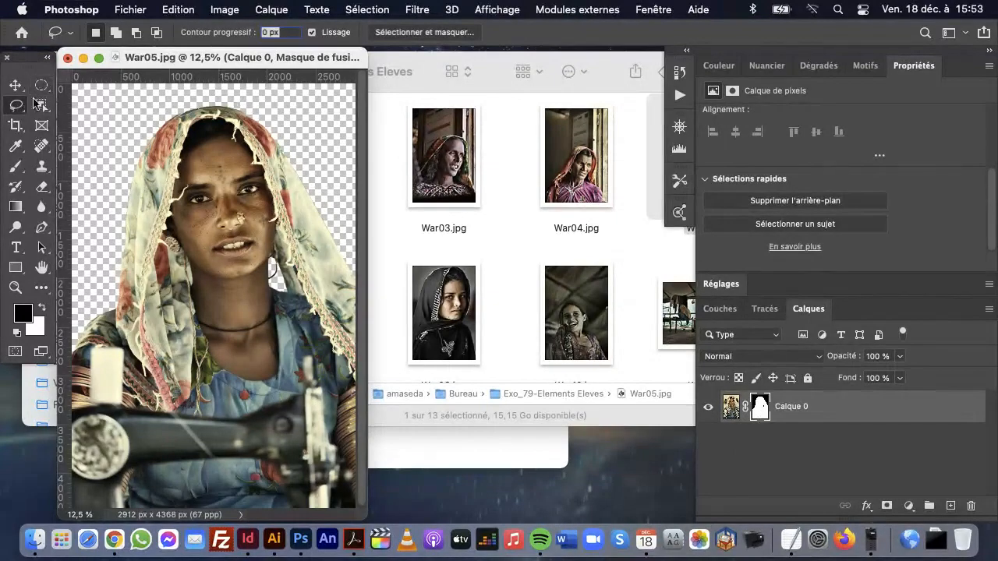
left_click(407, 32)
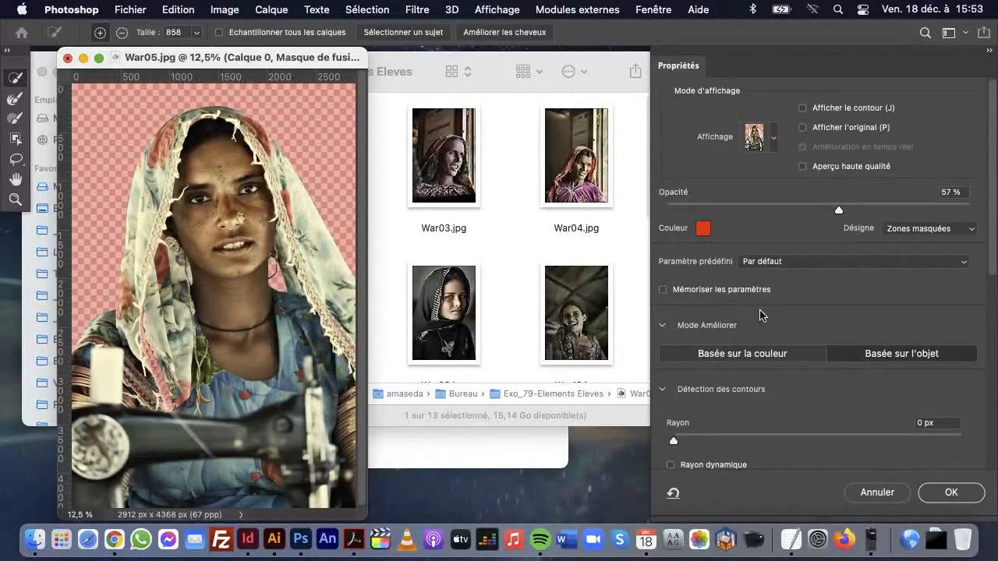
left_click(775, 141)
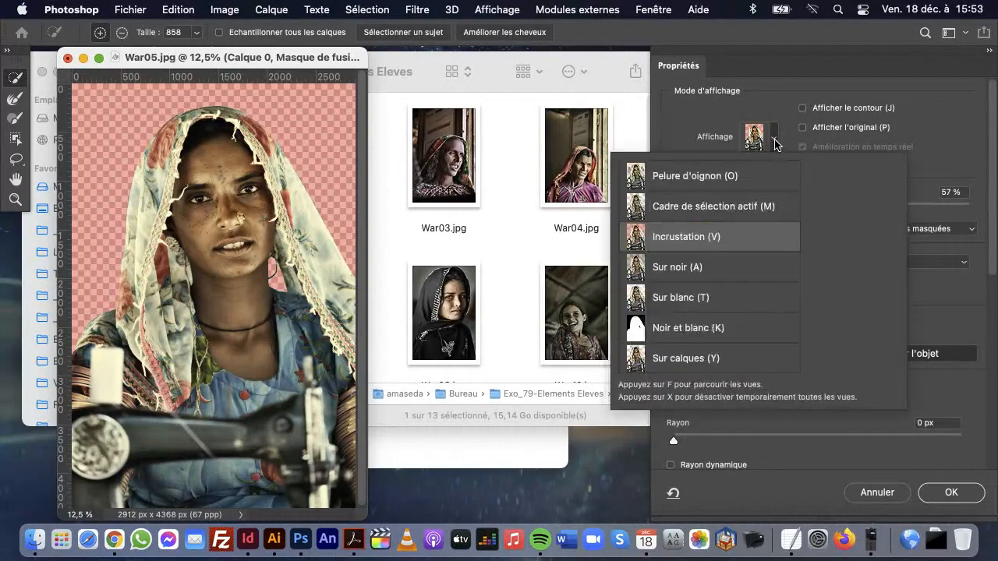
left_click(775, 142)
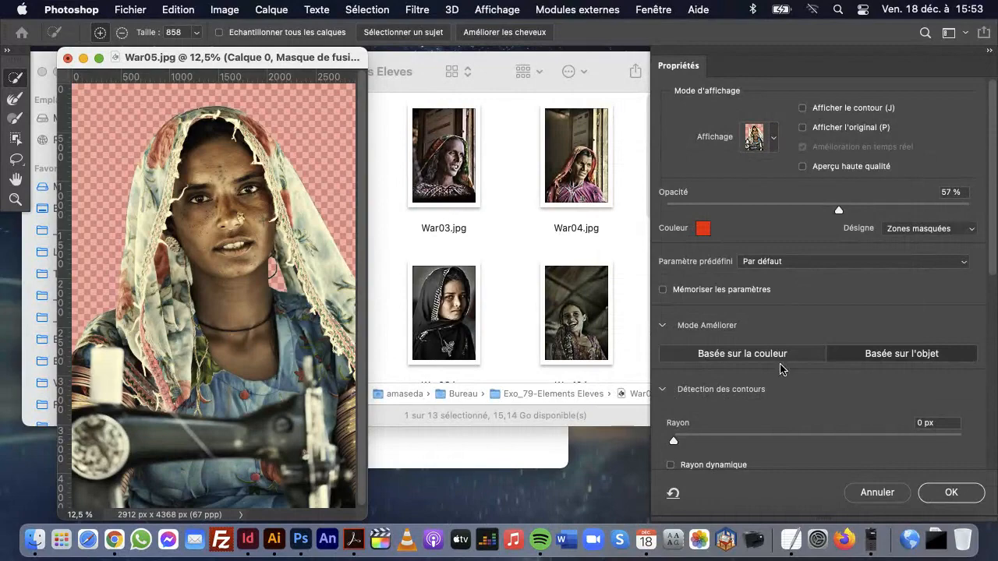
Step: Set the edge detection radius of the mask to 3 px
scroll(717, 366, "down", 3)
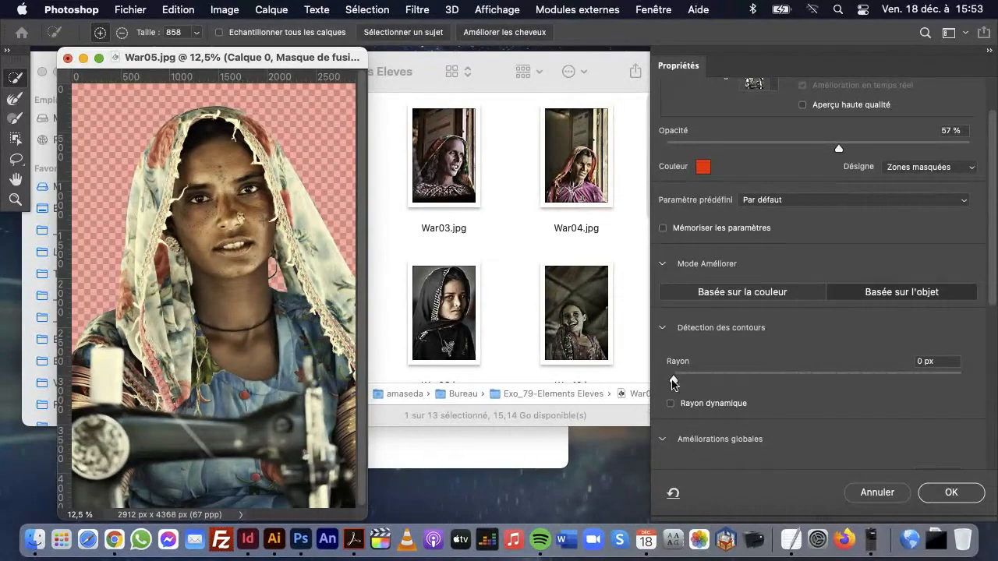
left_click_drag(674, 382, 724, 382)
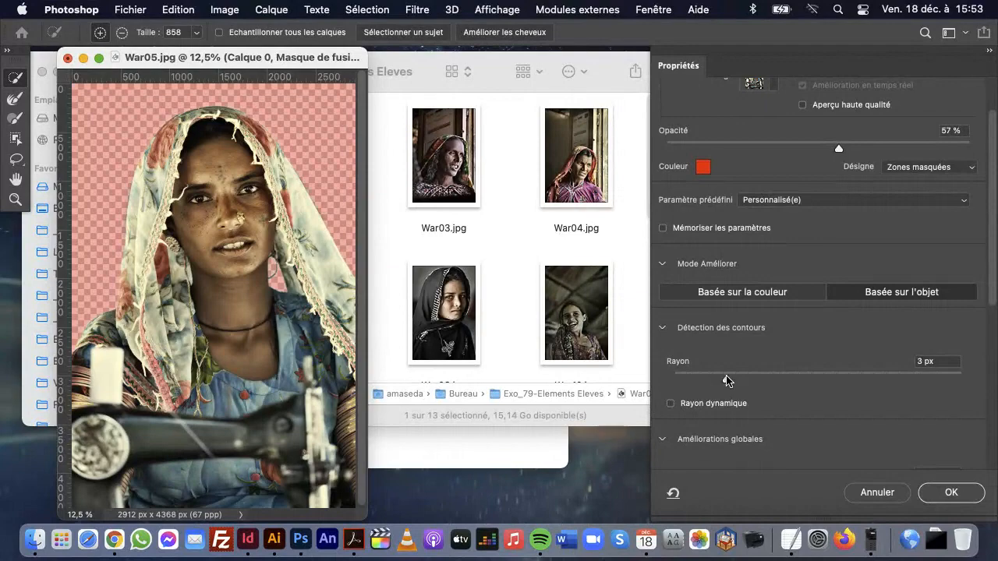
scroll(756, 413, "down", 5)
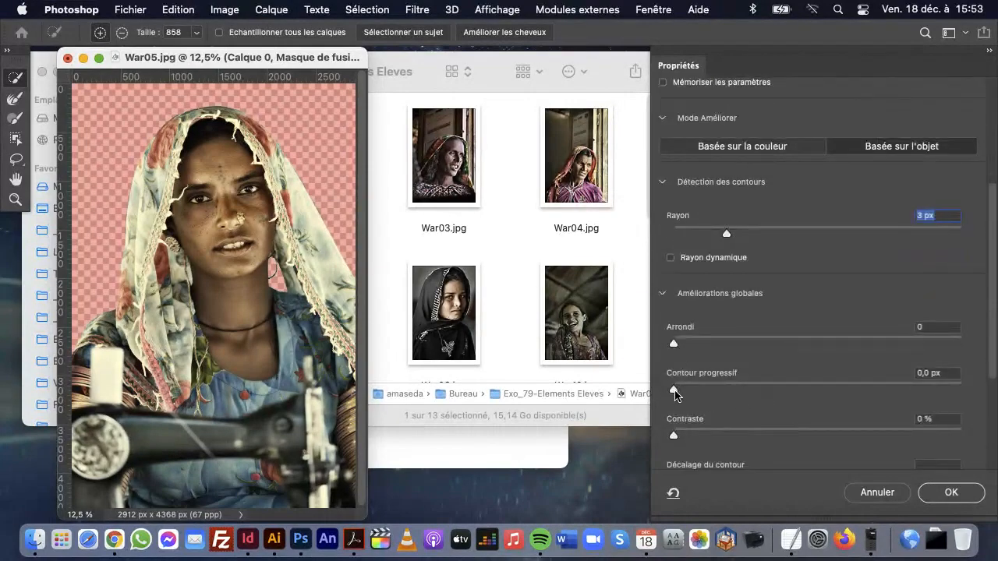
scroll(700, 431, "down", 6)
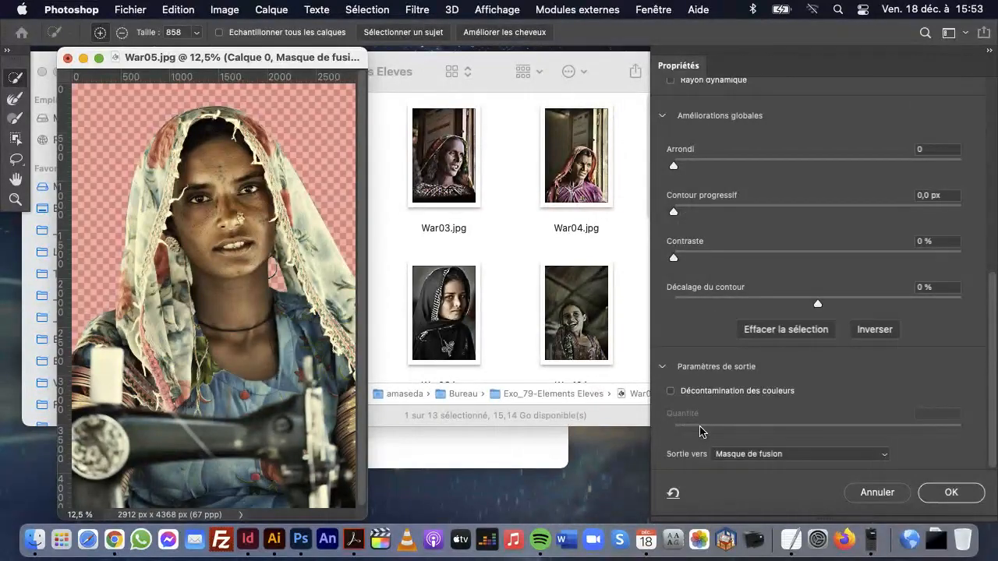
scroll(700, 431, "up", 12)
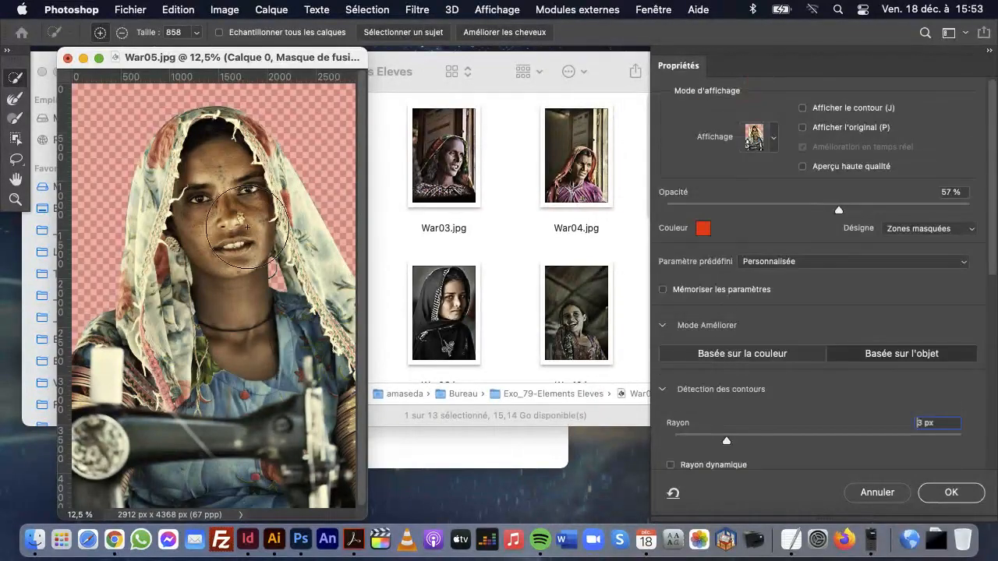
Step: Set the Quick Selection brush size to 288 and add the area around the shoulder on the image's left side to the selection
left_click(195, 35)
left_click_drag(196, 51, 124, 52)
left_click(195, 36)
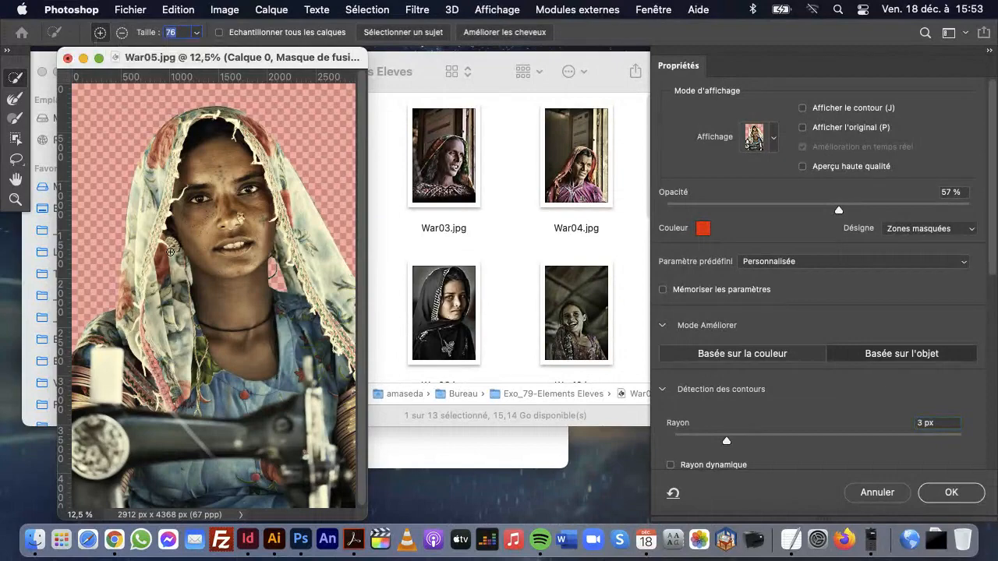
key("alt")
mouse_move(170, 255)
left_mouse_down()
mouse_move(224, 260)
mouse_move(216, 248)
mouse_move(220, 287)
mouse_move(215, 226)
mouse_move(178, 233)
left_mouse_up()
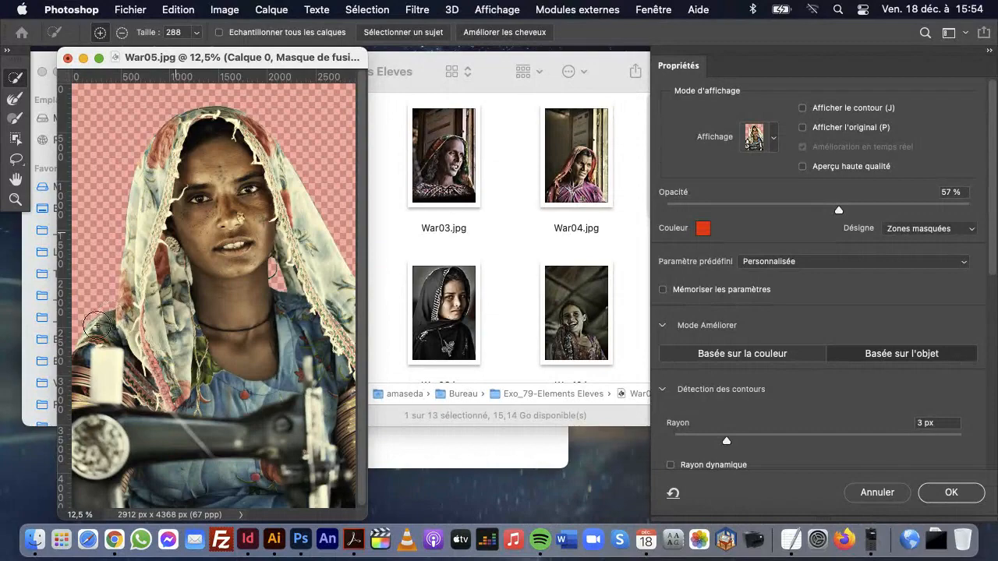
mouse_move(96, 326)
left_mouse_down()
mouse_move(81, 356)
mouse_move(109, 312)
left_mouse_up()
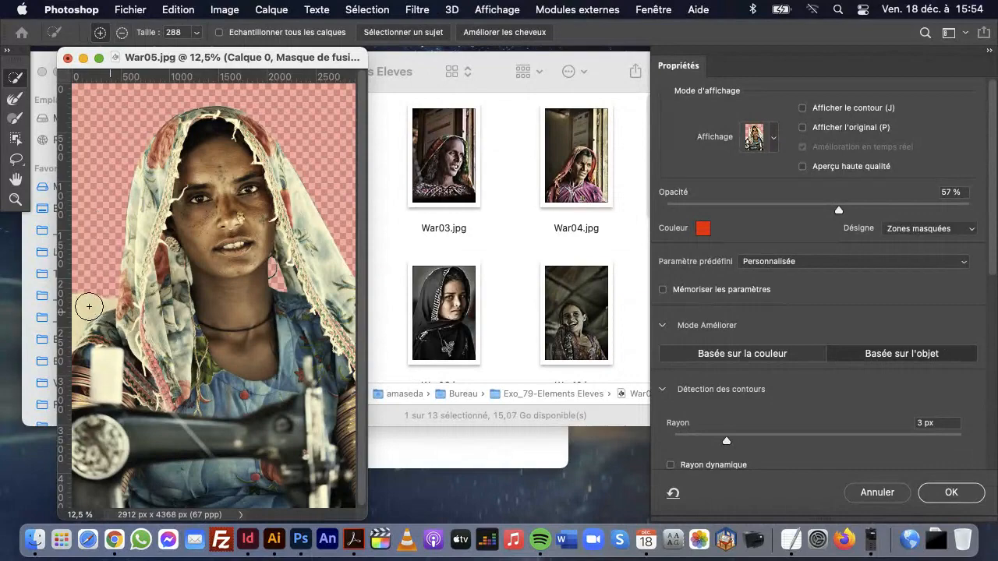
Step: Subtract the excess background above the shoulder on the image's left side, and brush the shoulder's edge back into the selection
key("alt")
key("alt")
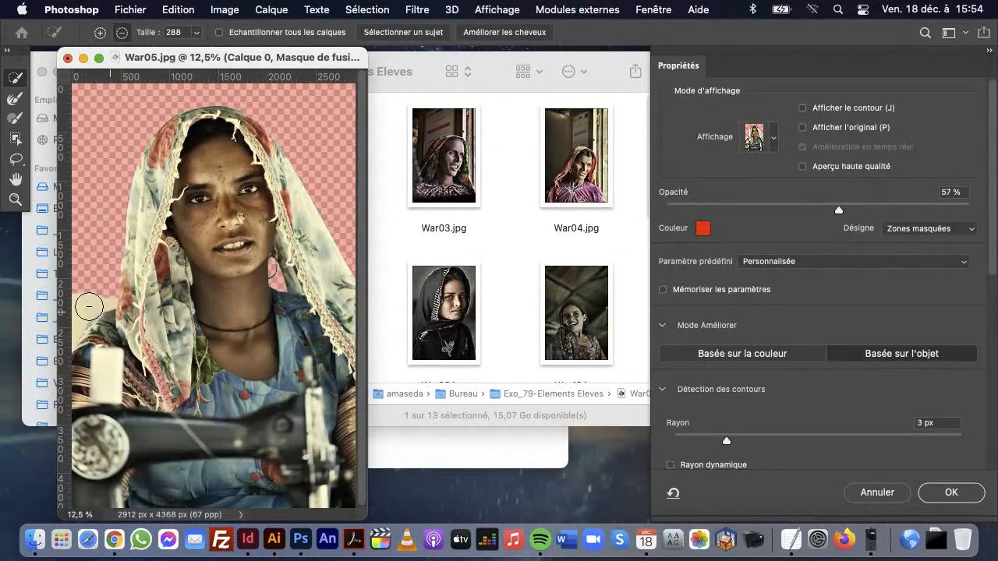
left_click_drag(89, 306, 105, 294)
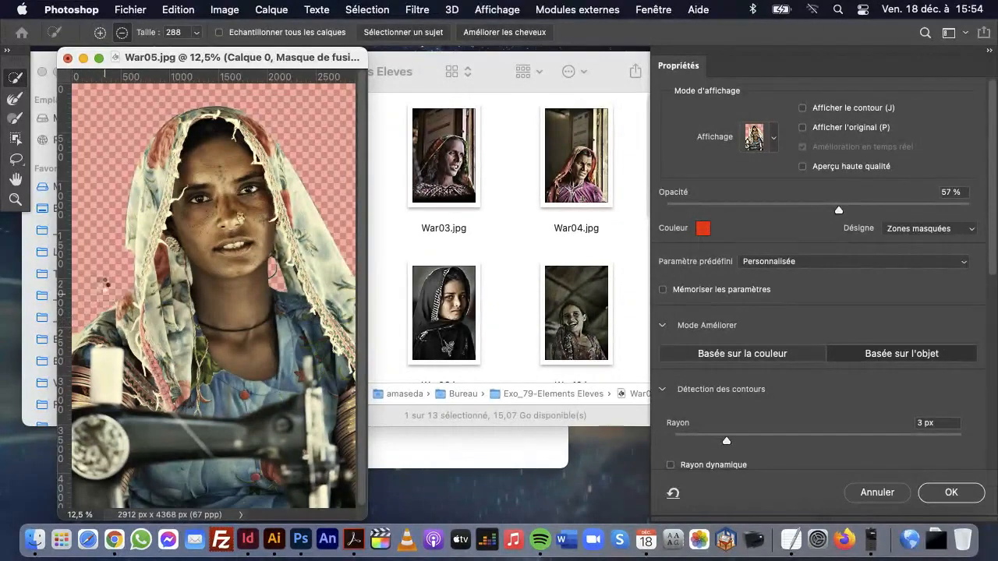
key("alt")
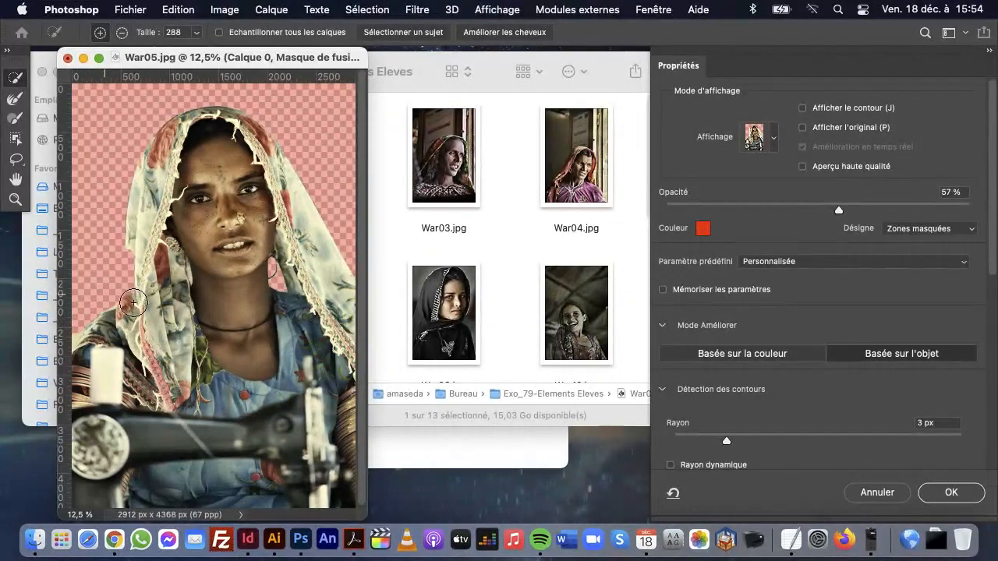
left_click_drag(140, 250, 141, 246)
left_click_drag(89, 324, 84, 321)
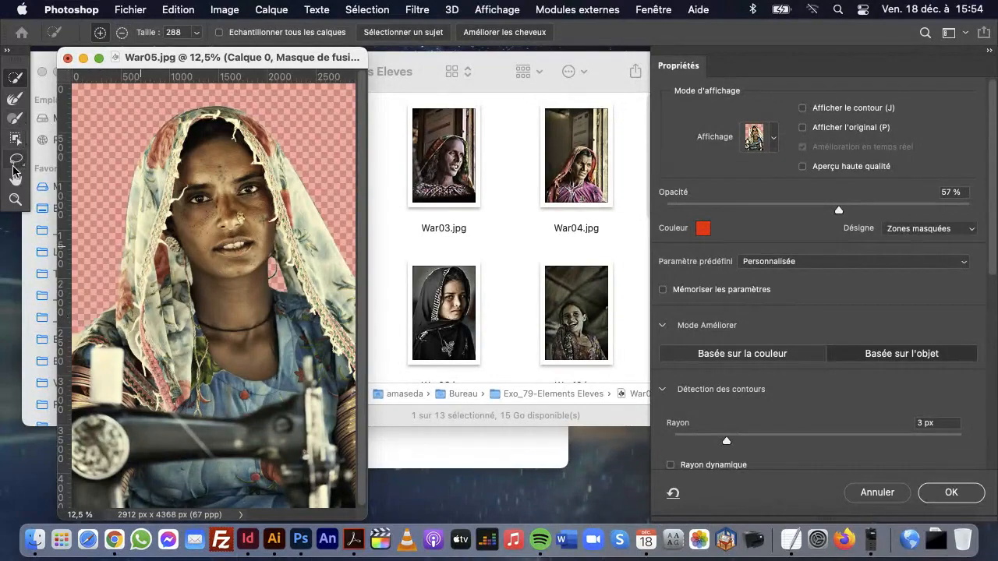
Step: Refine the veil's outer edge beside the face with the Refine Edge Brush at size 268
left_click(14, 101)
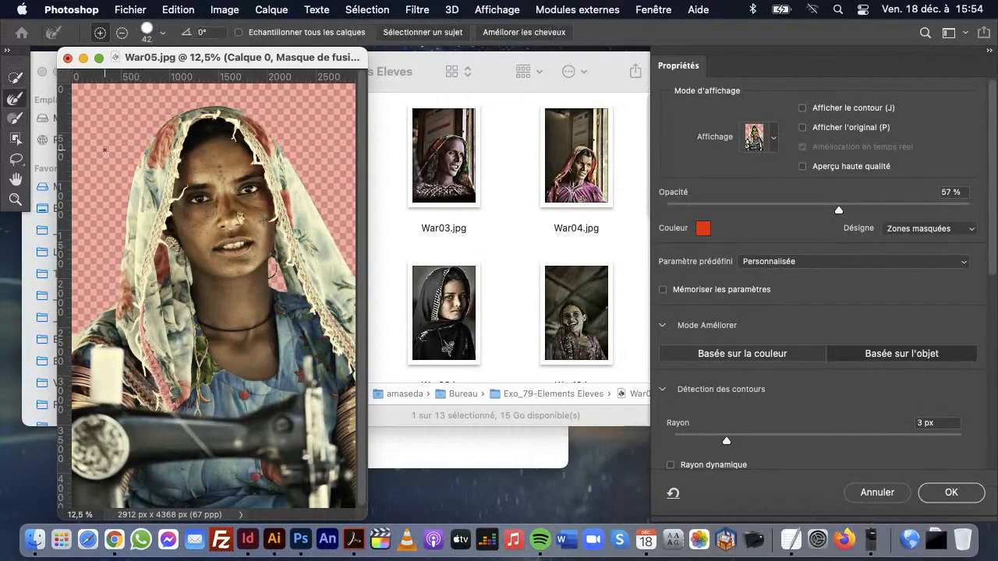
mouse_move(136, 186)
left_mouse_down()
mouse_move(167, 186)
mouse_move(144, 186)
left_mouse_up()
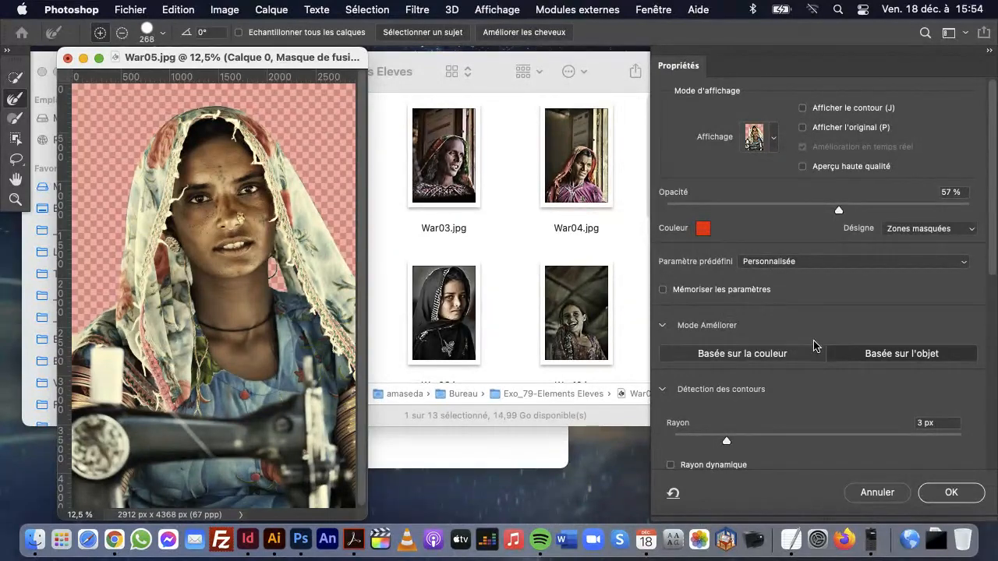
Step: Keep Masque de fusion as the output type and apply the mask refinements to Calque 0
scroll(813, 346, "down", 10)
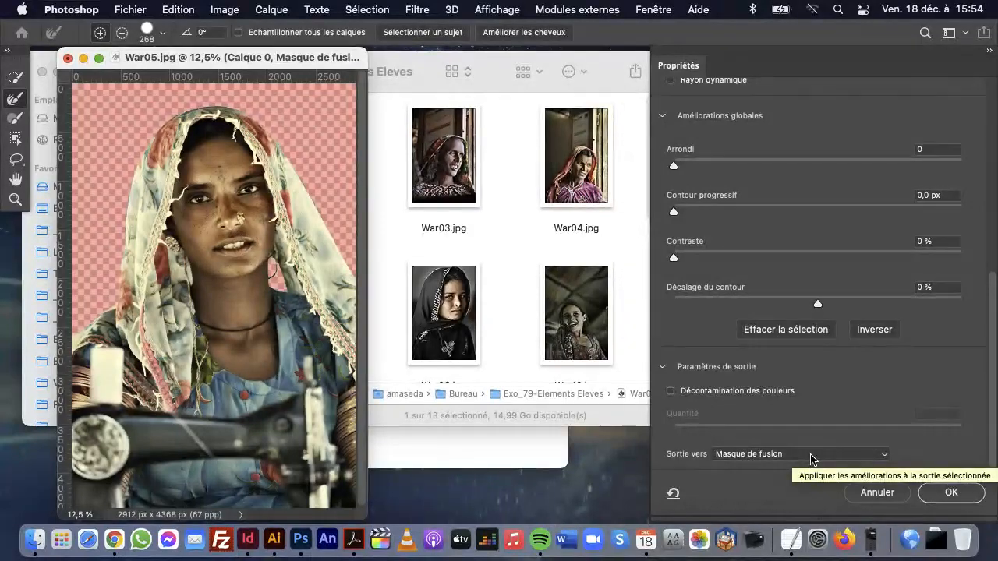
left_click(810, 457)
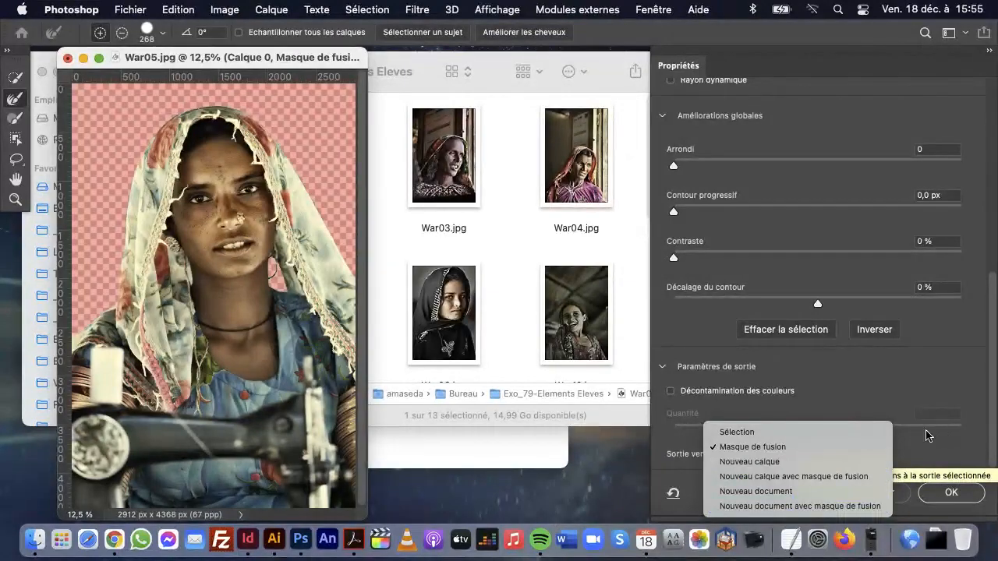
left_click(941, 447)
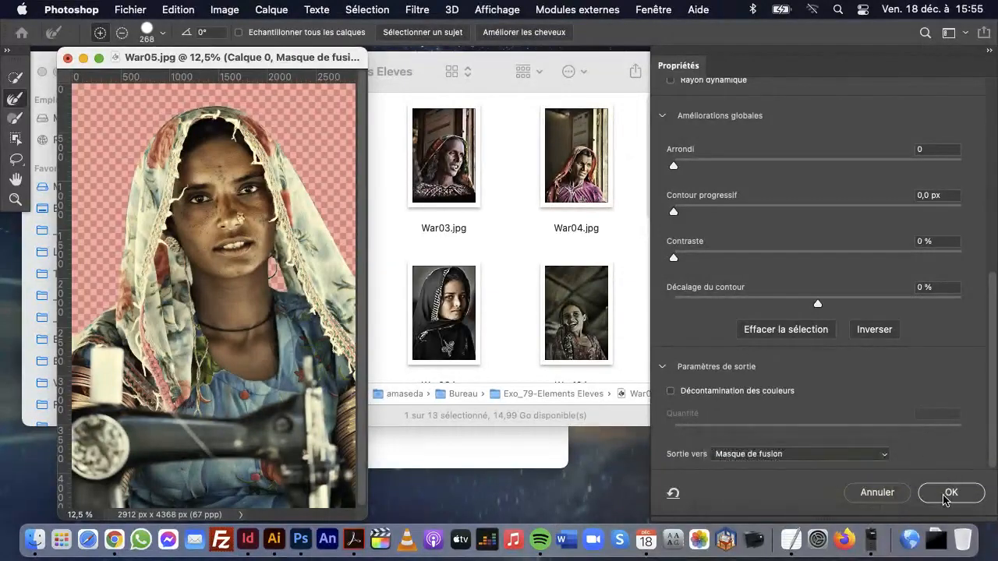
left_click(946, 493)
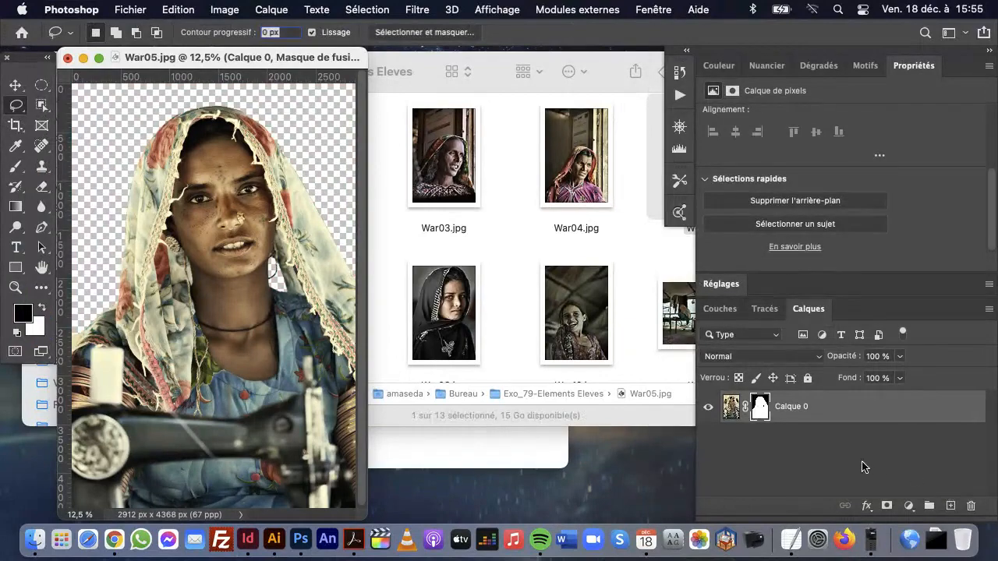